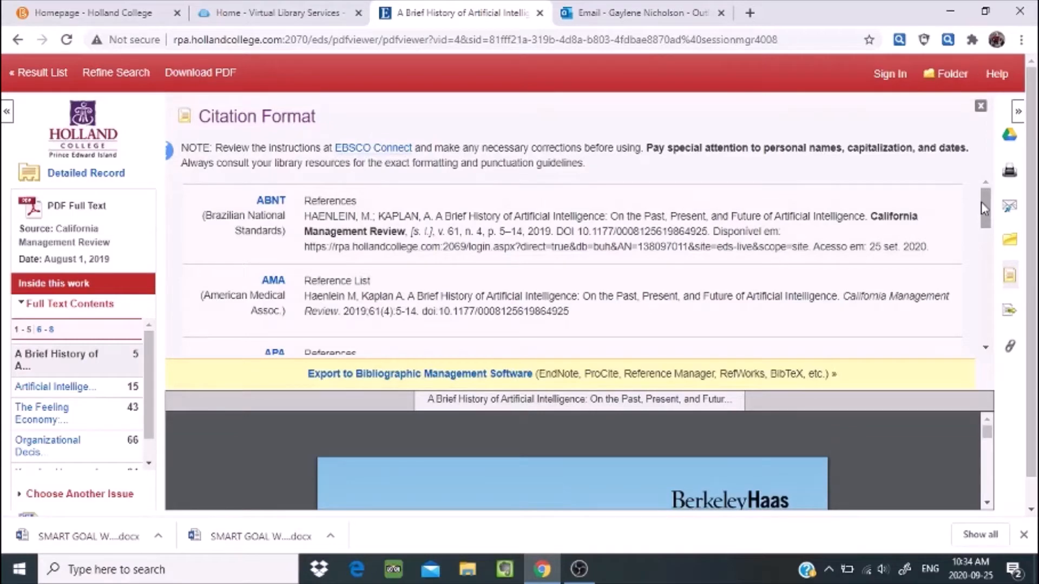
Copy the APA citation for the Brief History of Artificial Intelligence article, then open Windows search
{"action": "left_click_drag", "start_coordinate": [983, 205], "coordinate": [986, 227]}
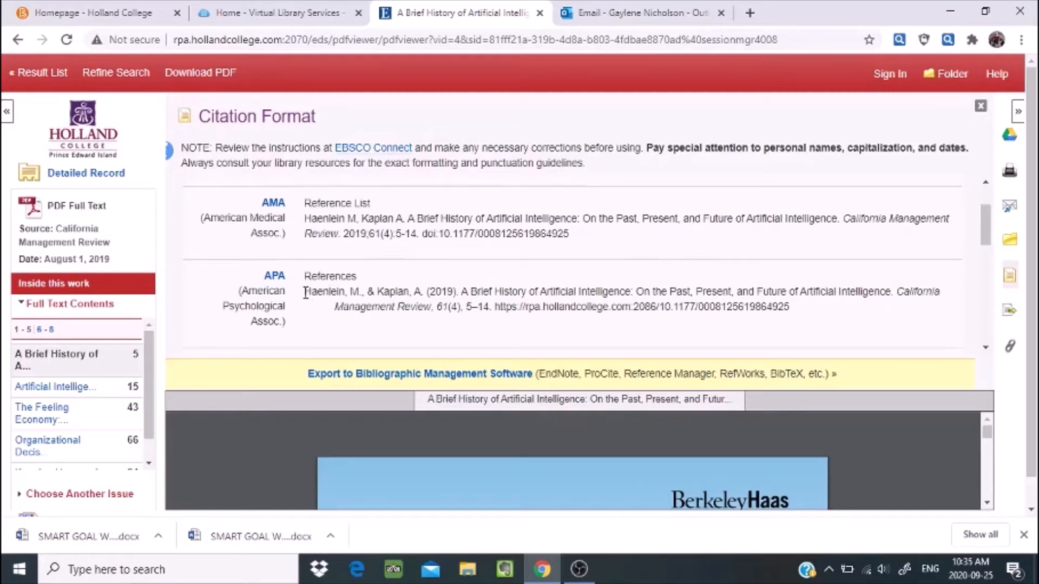
{"action": "left_click_drag", "start_coordinate": [306, 295], "coordinate": [755, 307]}
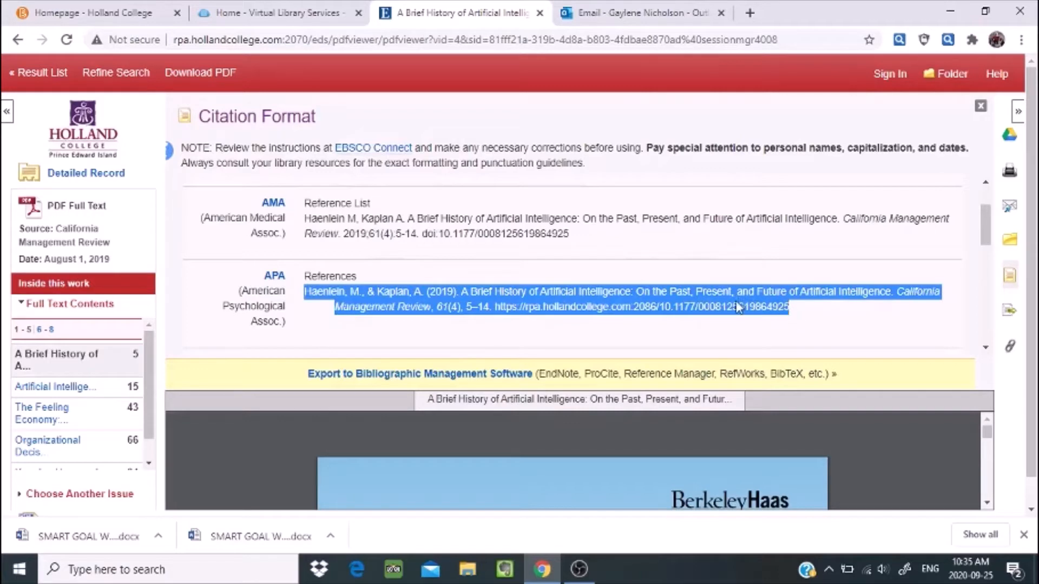
{"action": "right_click", "coordinate": [741, 307]}
{"action": "left_click", "coordinate": [711, 311]}
{"action": "left_click", "coordinate": [114, 566]}
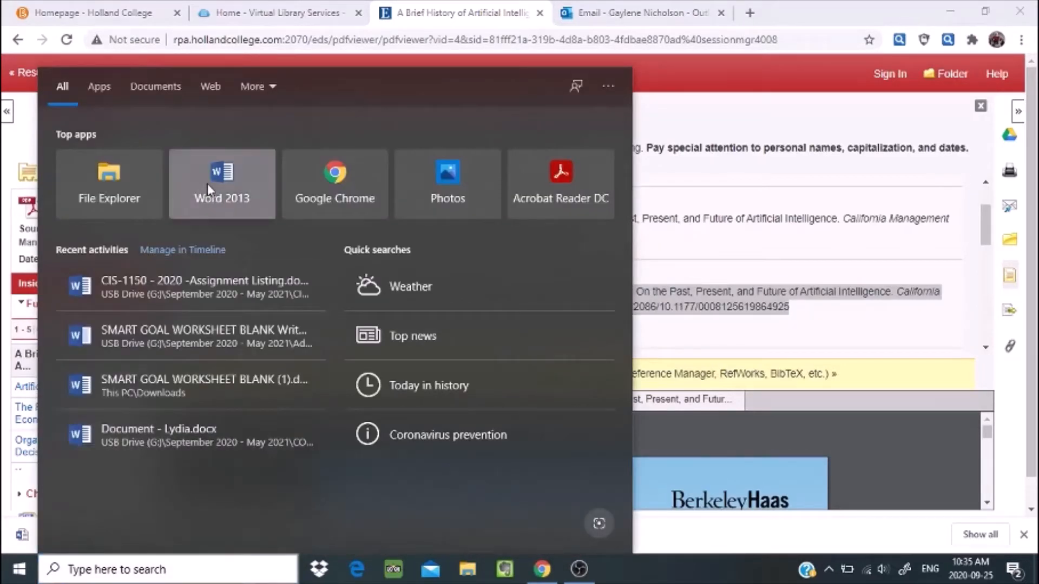
Launch Word 2013, create a blank document and paste the copied APA citation
{"action": "left_click", "coordinate": [207, 183]}
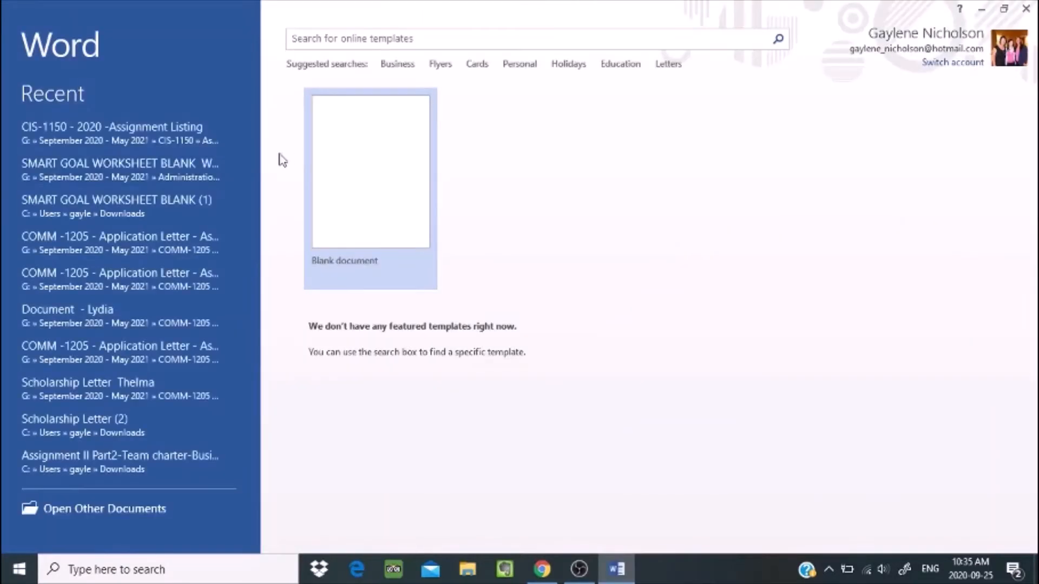
{"action": "left_click", "coordinate": [321, 176]}
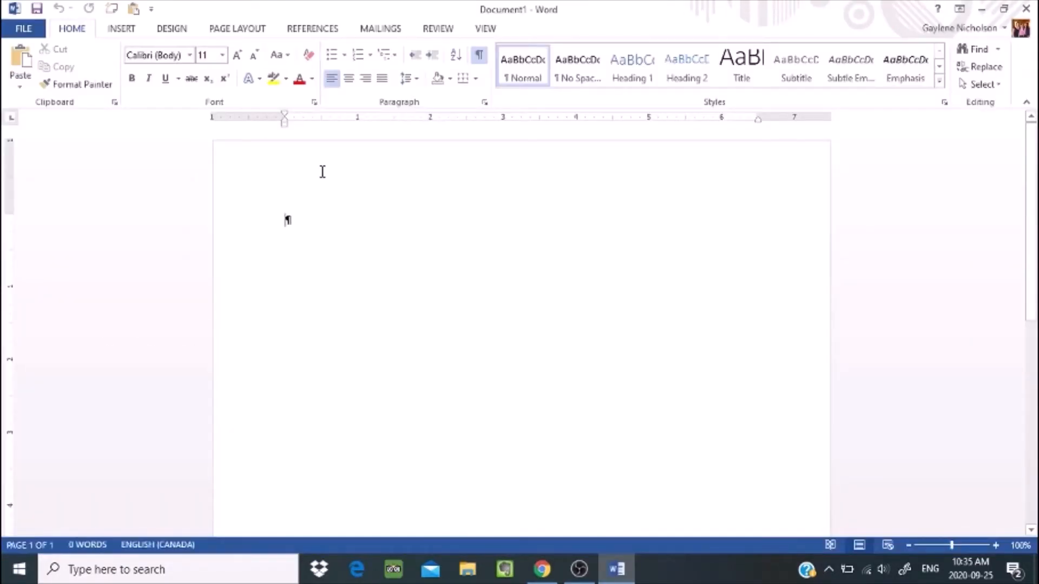
{"action": "left_click", "coordinate": [17, 56]}
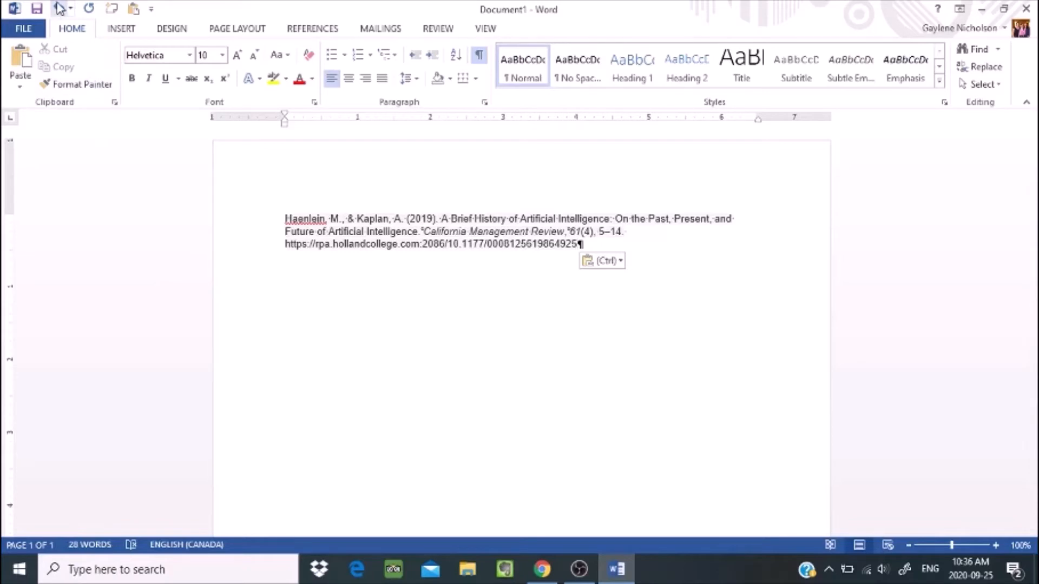
Undo the Helvetica-formatted paste so the page is empty again
{"action": "left_click", "coordinate": [59, 8]}
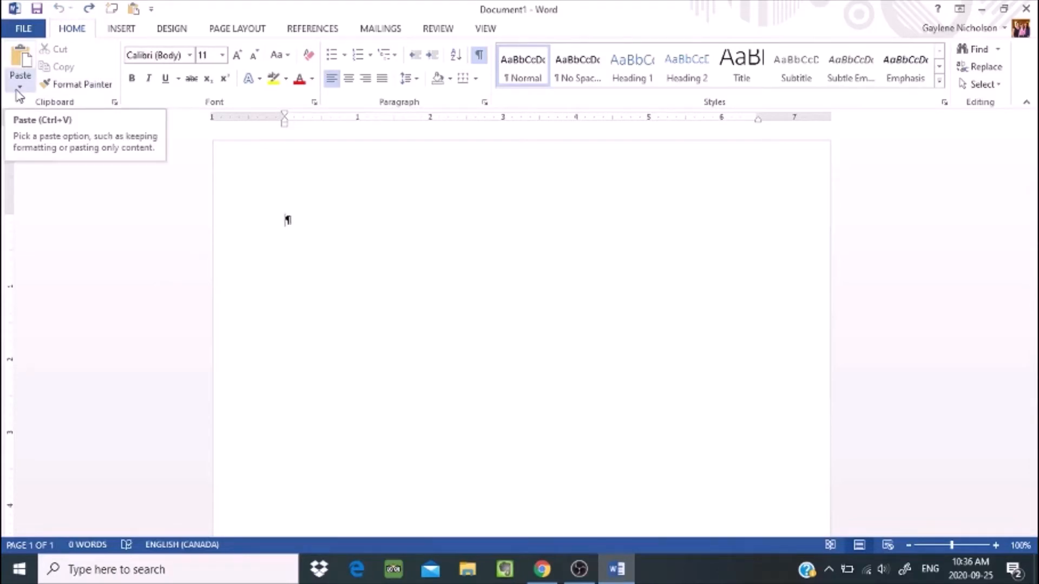
Paste the citation with Keep Text Only and select the pasted text
{"action": "left_click", "coordinate": [18, 91]}
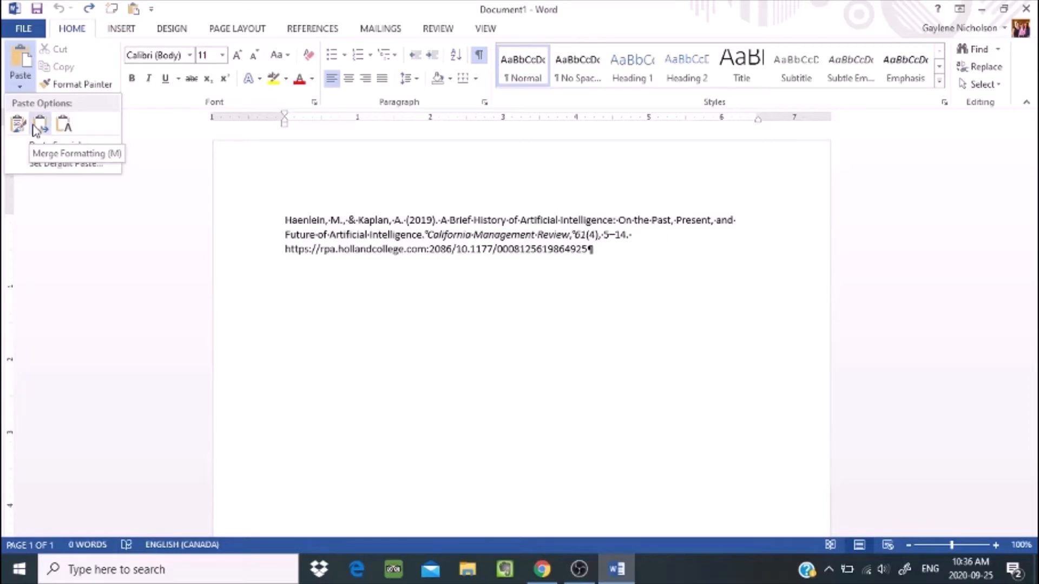
{"action": "left_click", "coordinate": [69, 128]}
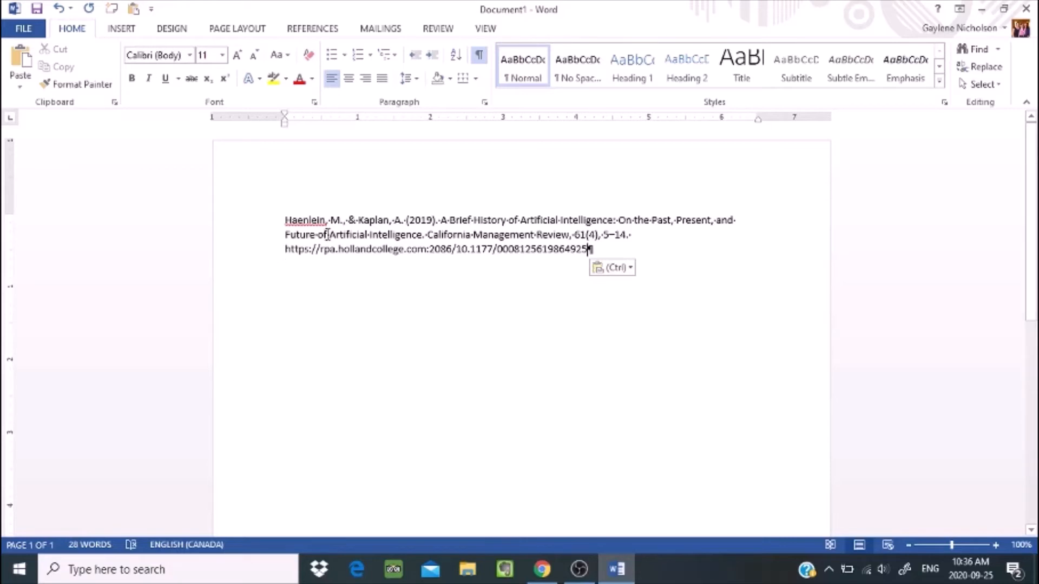
{"action": "left_click_drag", "start_coordinate": [287, 220], "coordinate": [645, 246]}
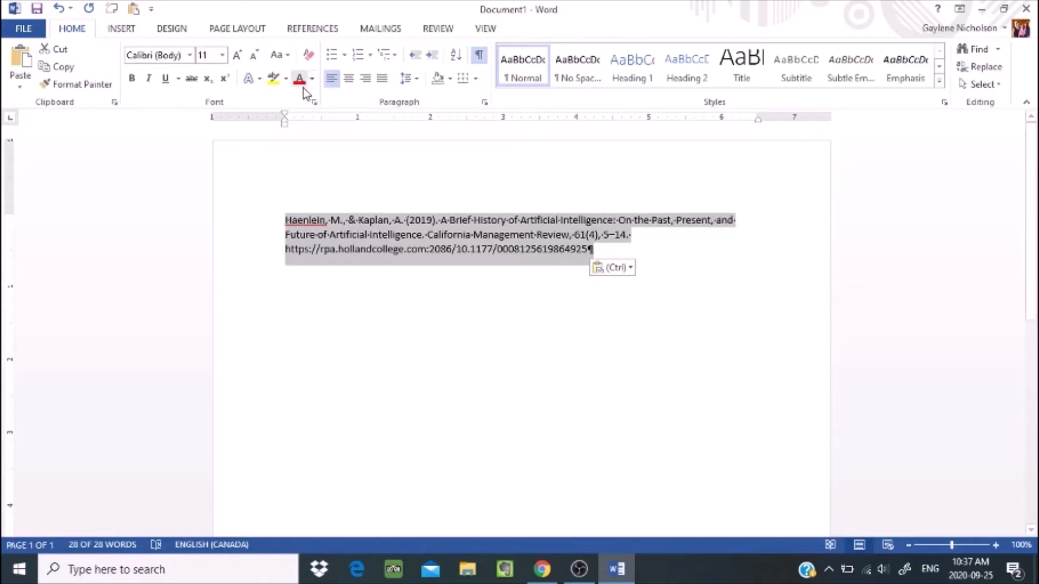
Set the citation to Times New Roman, 12 point, and reselect the paragraph
{"action": "left_click", "coordinate": [190, 56]}
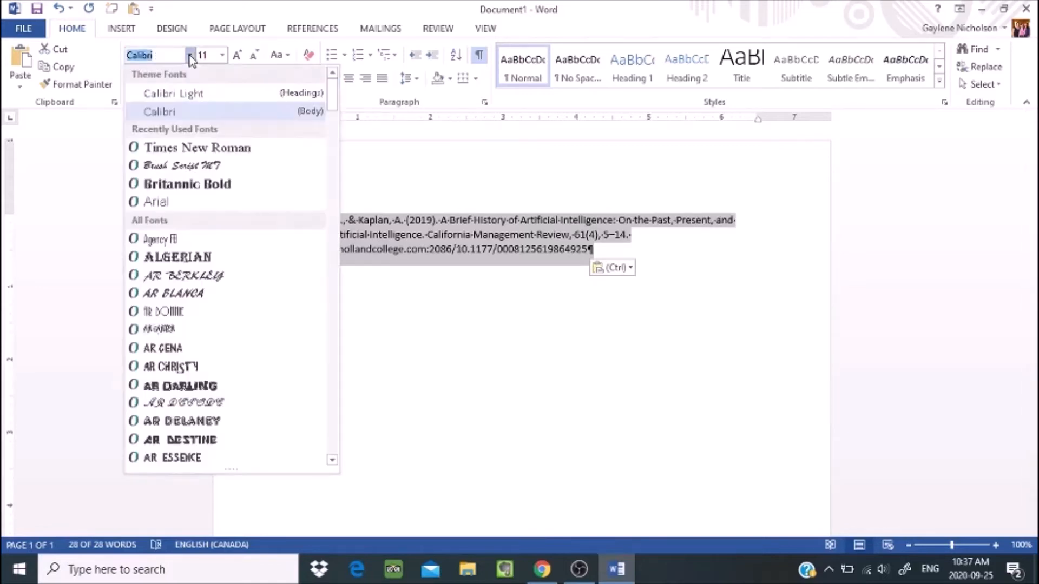
{"action": "left_click", "coordinate": [206, 148]}
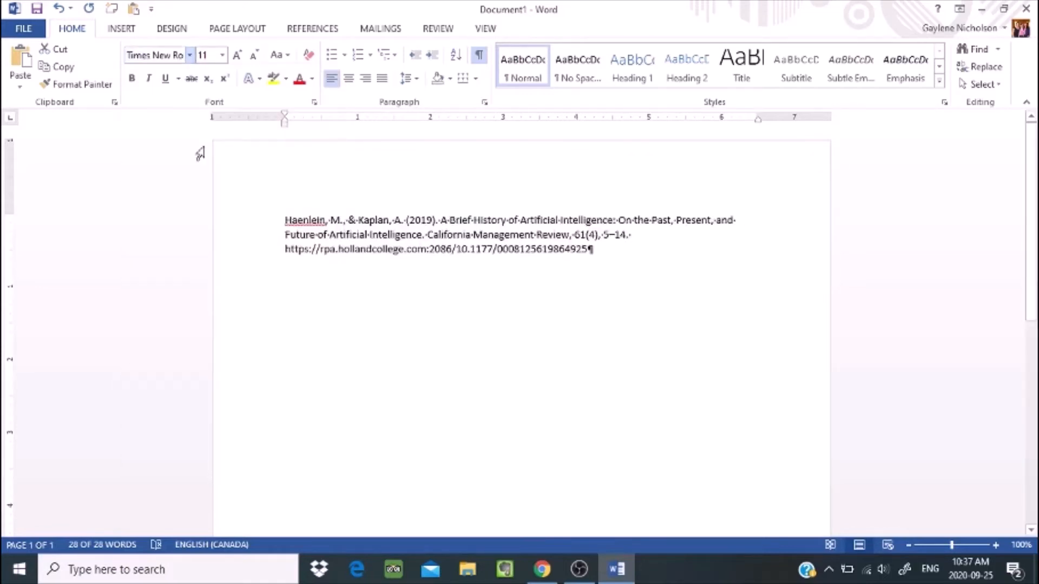
{"action": "left_click", "coordinate": [222, 56]}
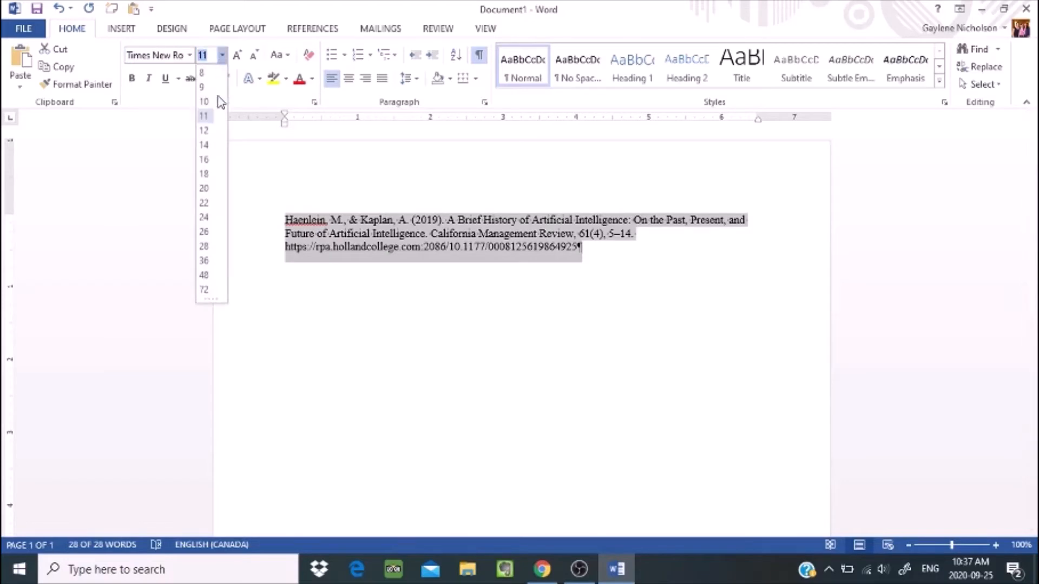
{"action": "left_click", "coordinate": [204, 131]}
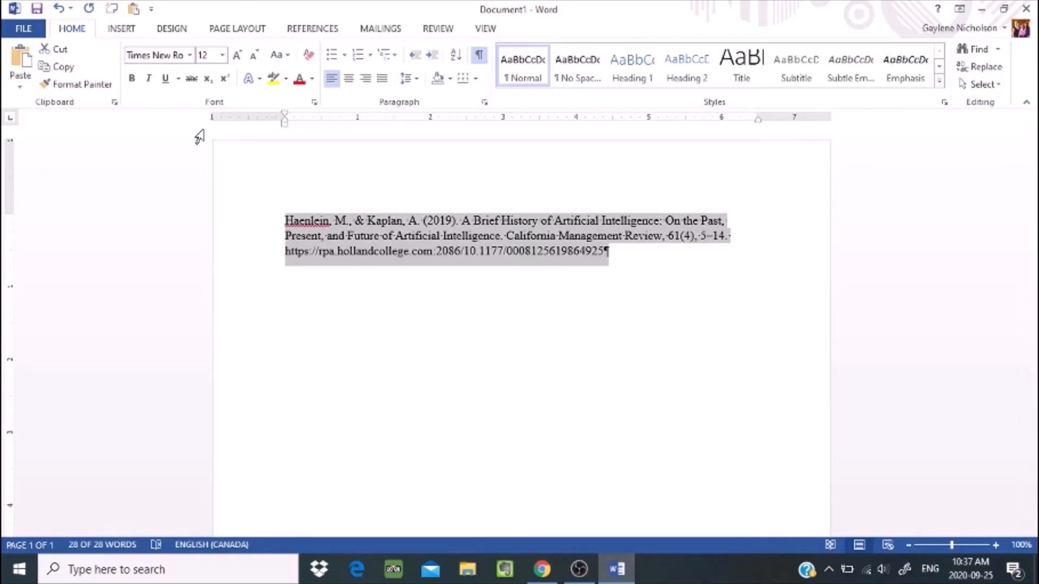
{"action": "left_click", "coordinate": [406, 262]}
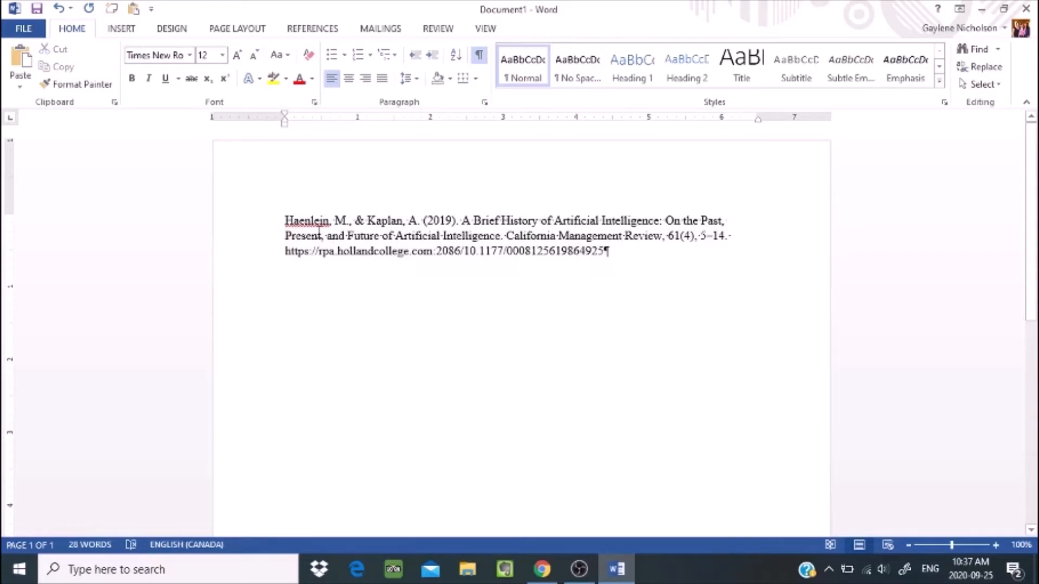
{"action": "left_click_drag", "start_coordinate": [285, 219], "coordinate": [599, 254]}
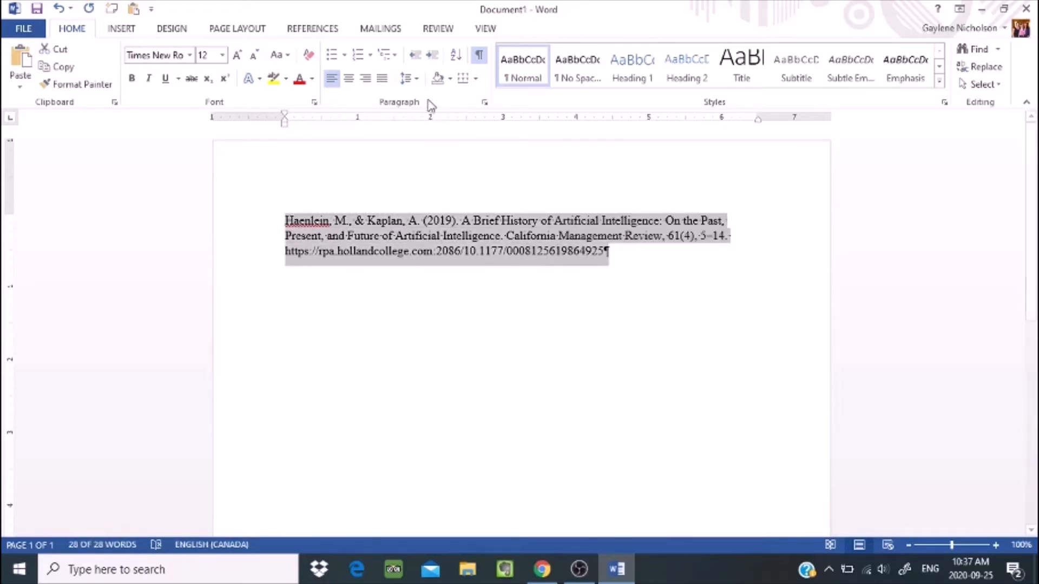
Set the citation's line spacing to 2.0 and apply a first-line indent in the Paragraph dialog
{"action": "left_click", "coordinate": [417, 79]}
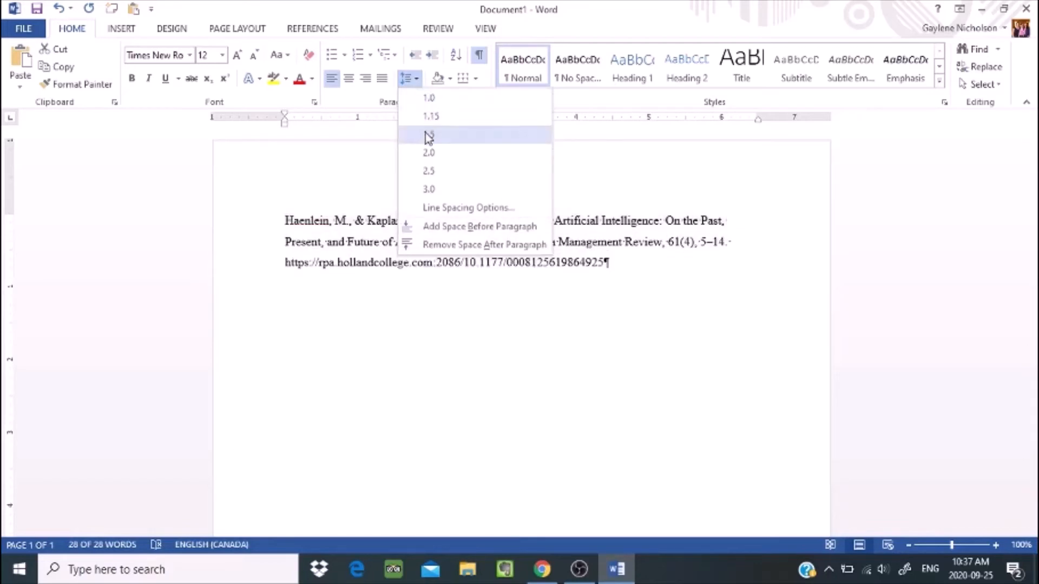
{"action": "left_click", "coordinate": [429, 154]}
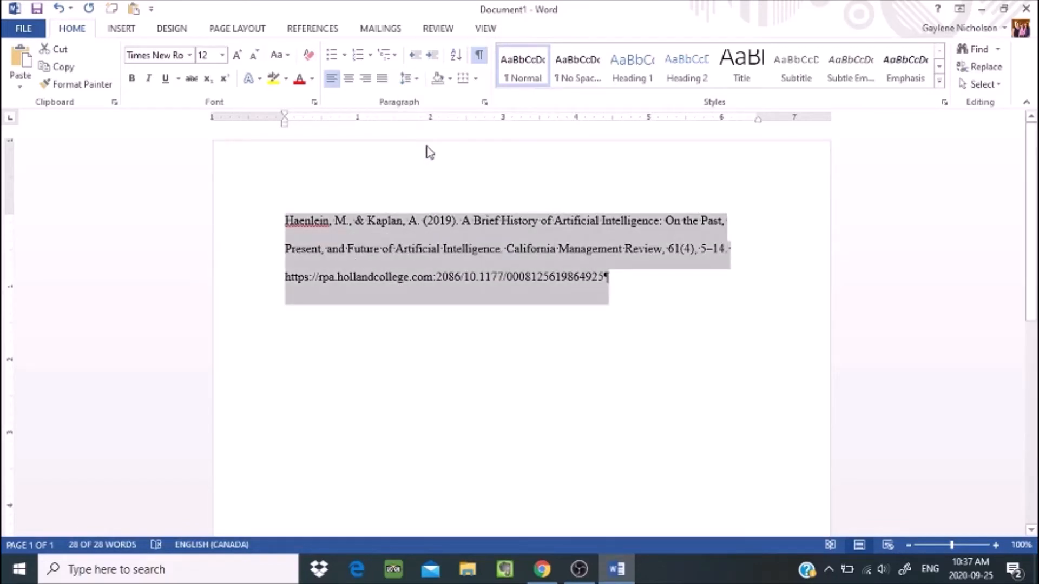
{"action": "left_click", "coordinate": [482, 102]}
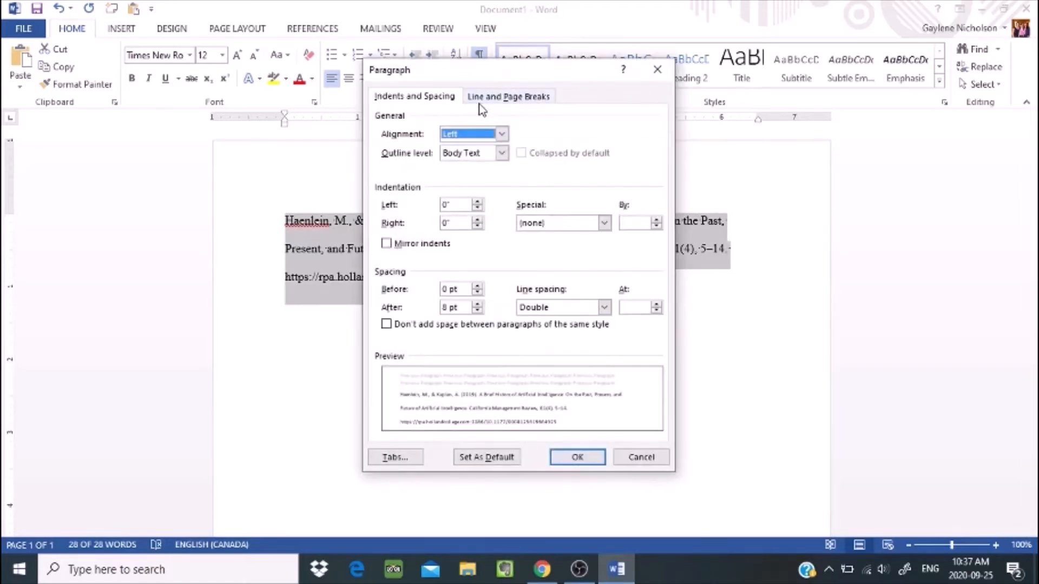
{"action": "left_click", "coordinate": [604, 224]}
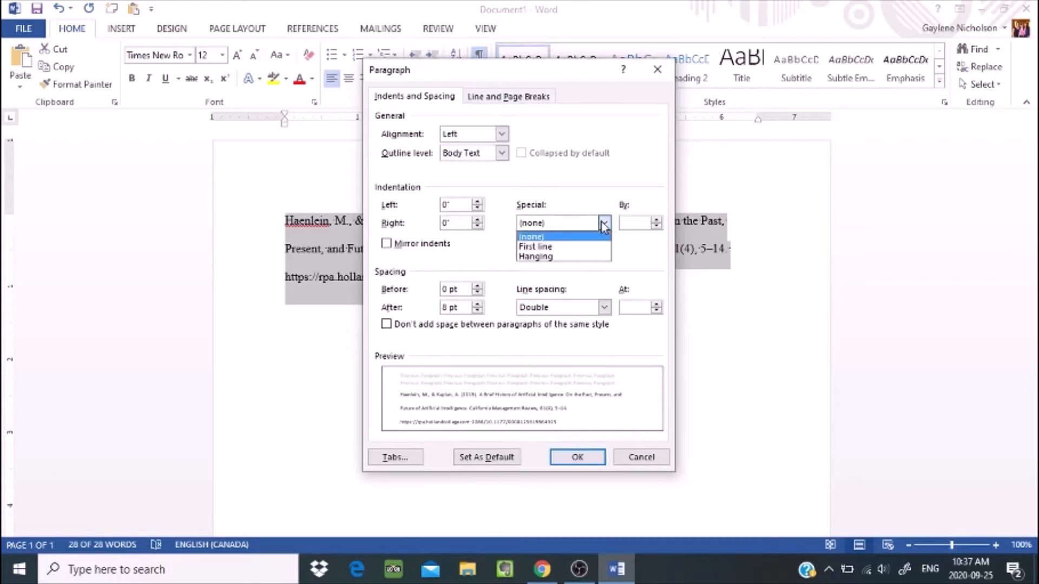
{"action": "left_click", "coordinate": [592, 248]}
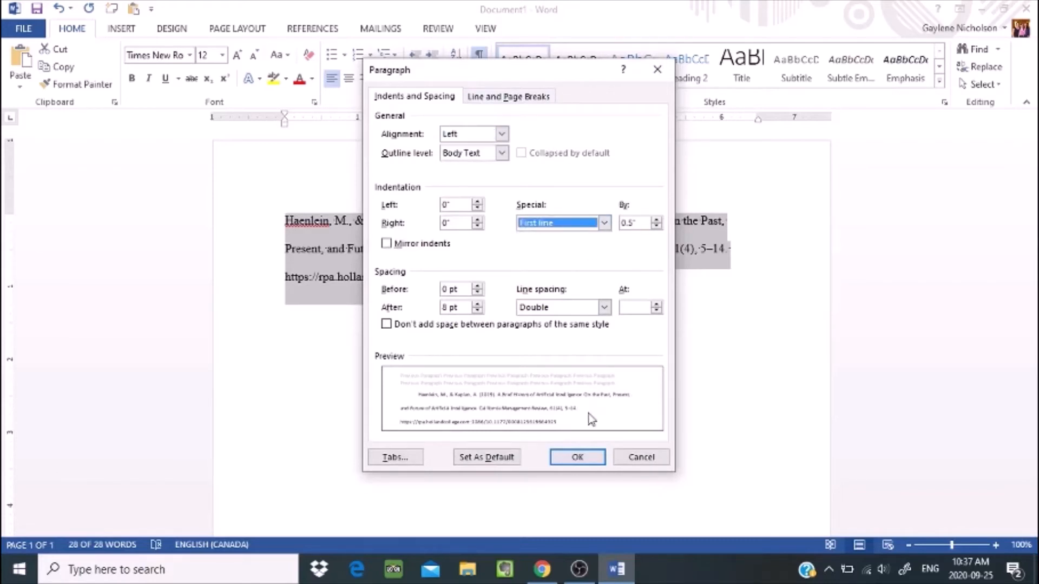
{"action": "left_click", "coordinate": [586, 458]}
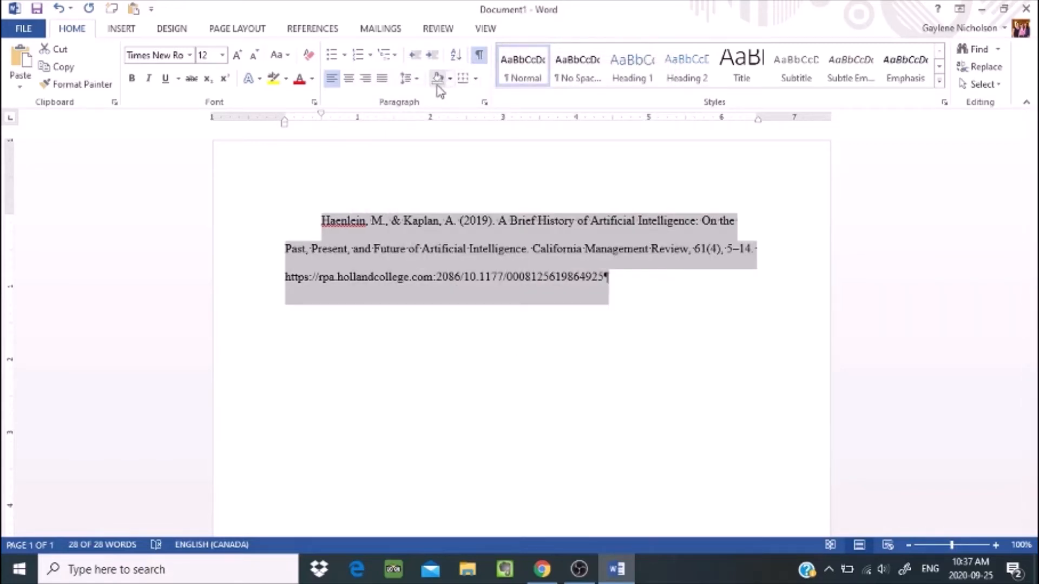
Change the special indent to a 0.5" hanging indent and deselect the citation
{"action": "left_click", "coordinate": [485, 103]}
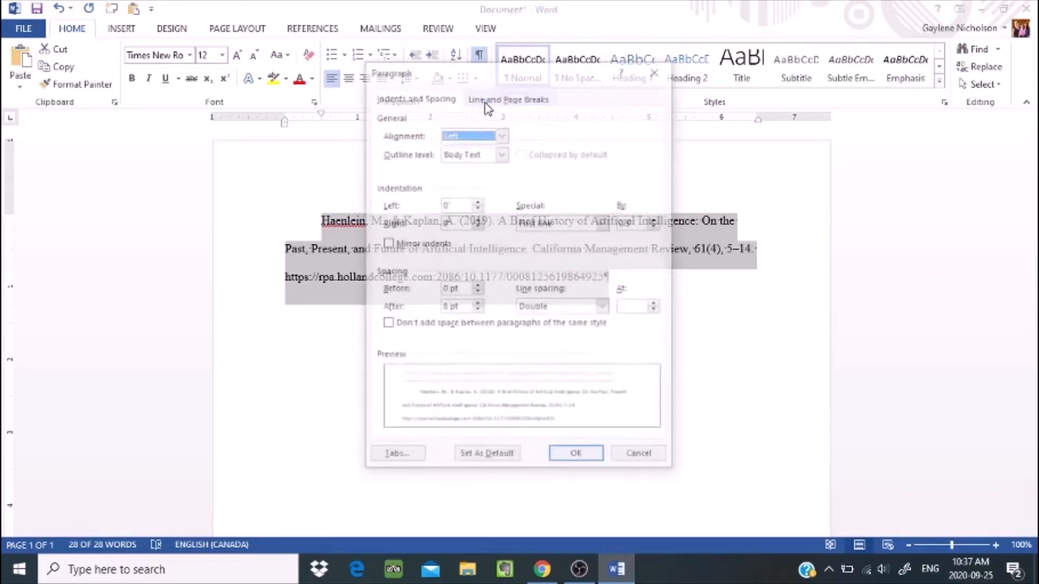
{"action": "left_click", "coordinate": [604, 223]}
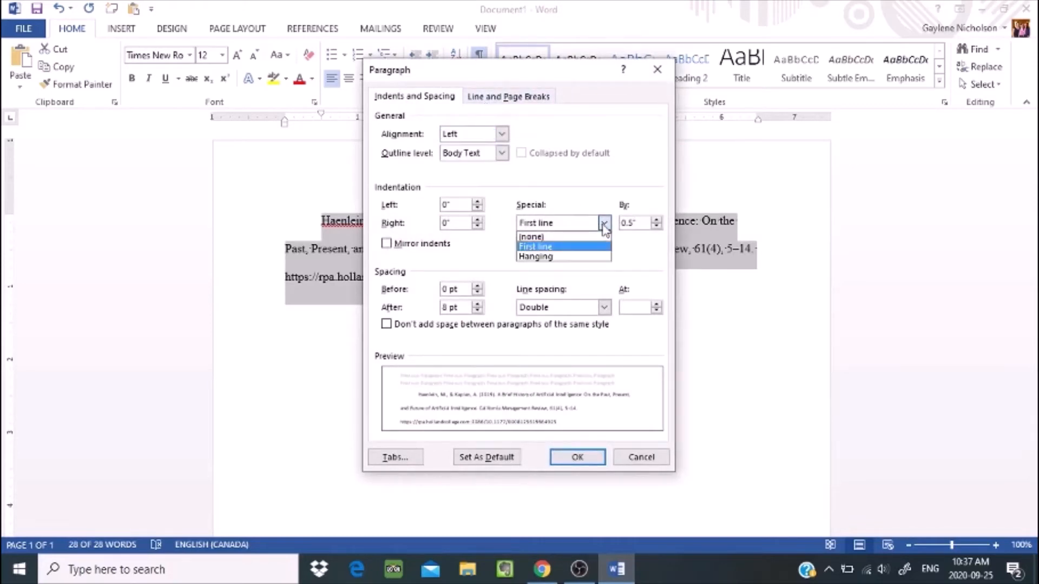
{"action": "left_click", "coordinate": [587, 257]}
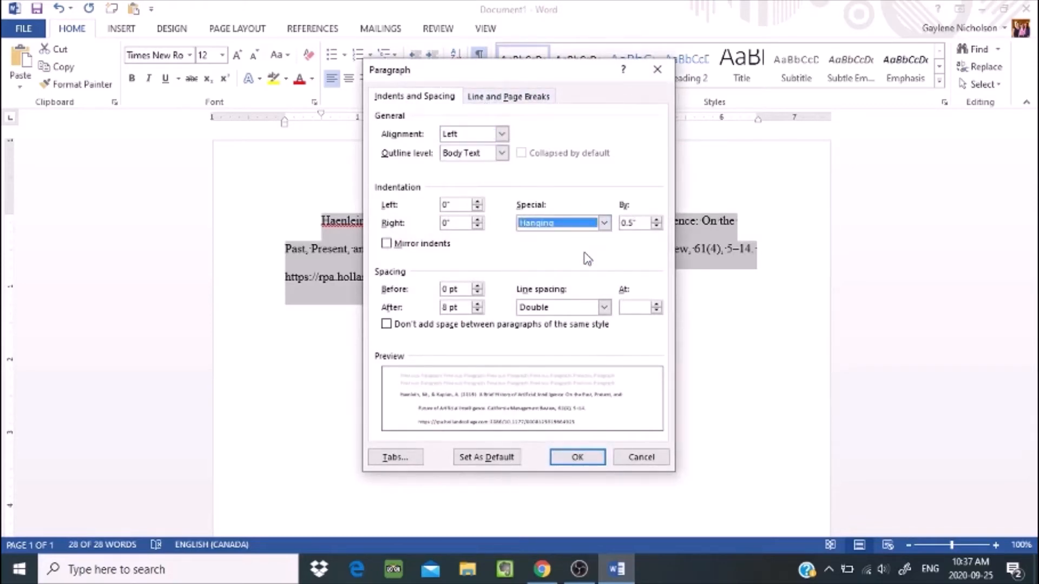
{"action": "left_click", "coordinate": [578, 456]}
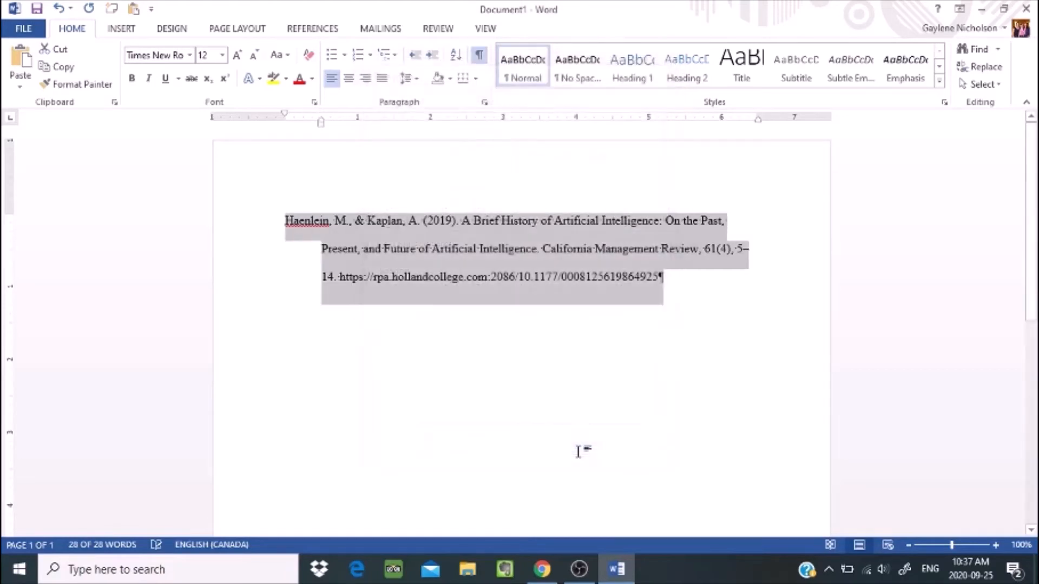
{"action": "left_click", "coordinate": [584, 381]}
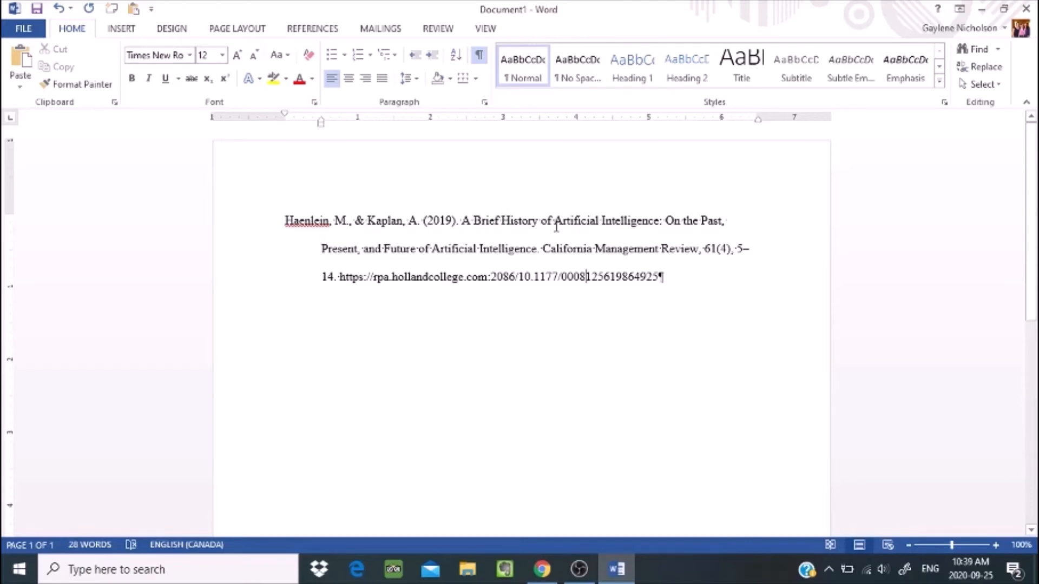
Lowercase the first letters of Brief, History, Artificial and Intelligence in the title
{"action": "left_click", "coordinate": [482, 221]}
{"action": "key", "text": "BackSpace"}
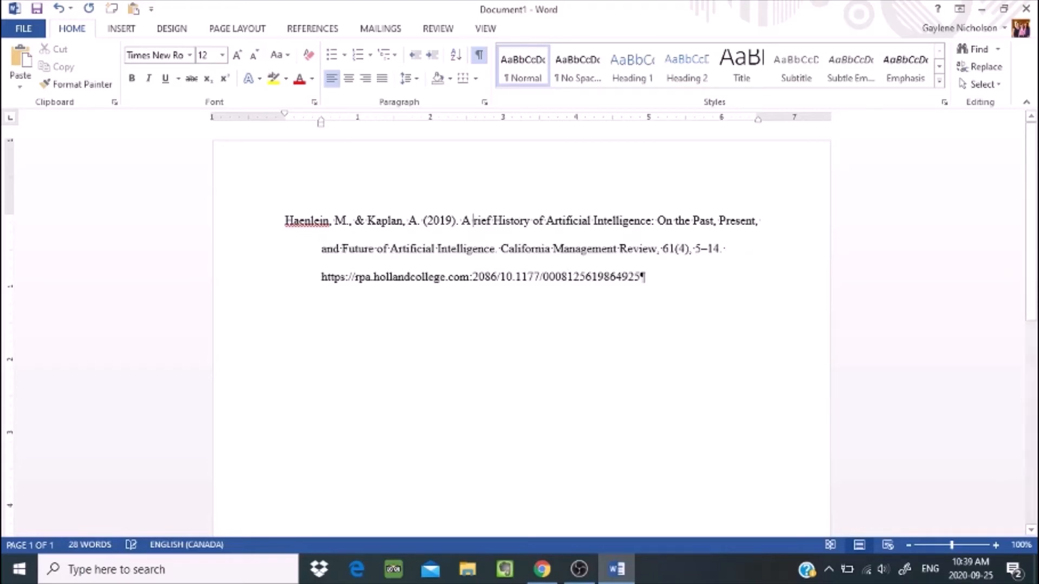
{"action": "type", "text": "b"}
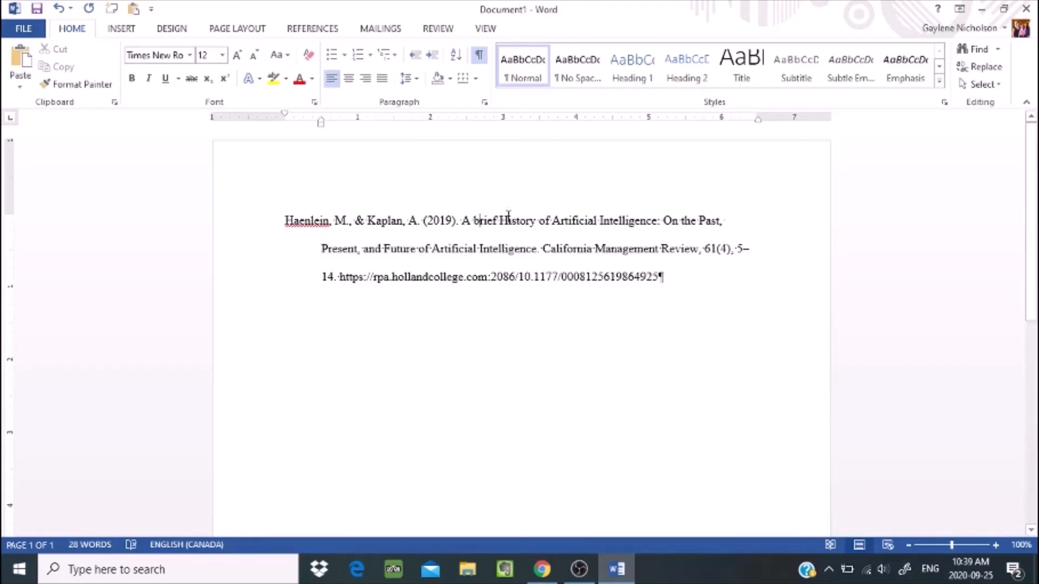
{"action": "left_click", "coordinate": [509, 220]}
{"action": "key", "text": "BackSpace"}
{"action": "type", "text": "h"}
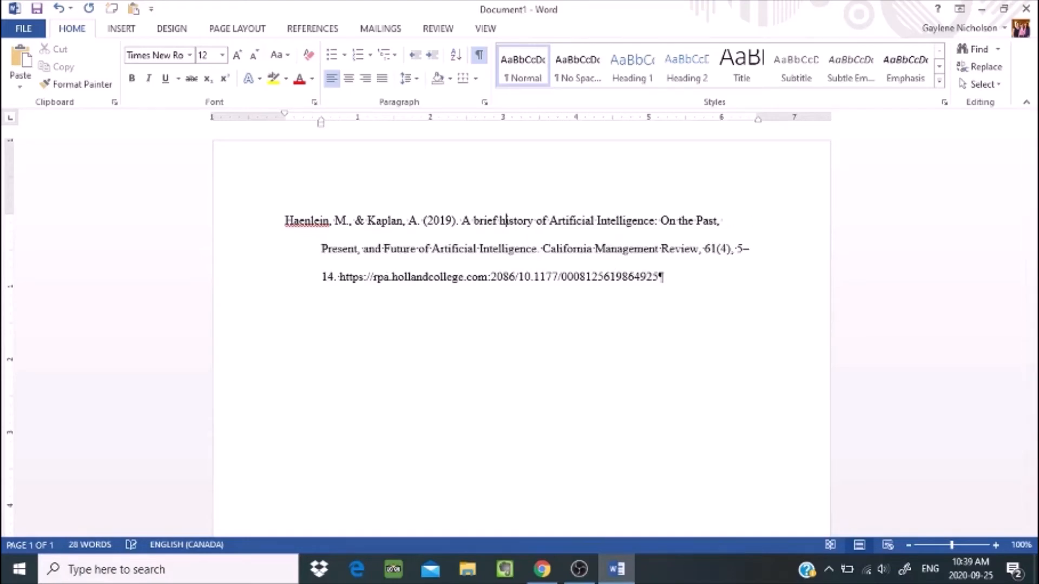
{"action": "left_click", "coordinate": [558, 219]}
{"action": "key", "text": "BackSpace"}
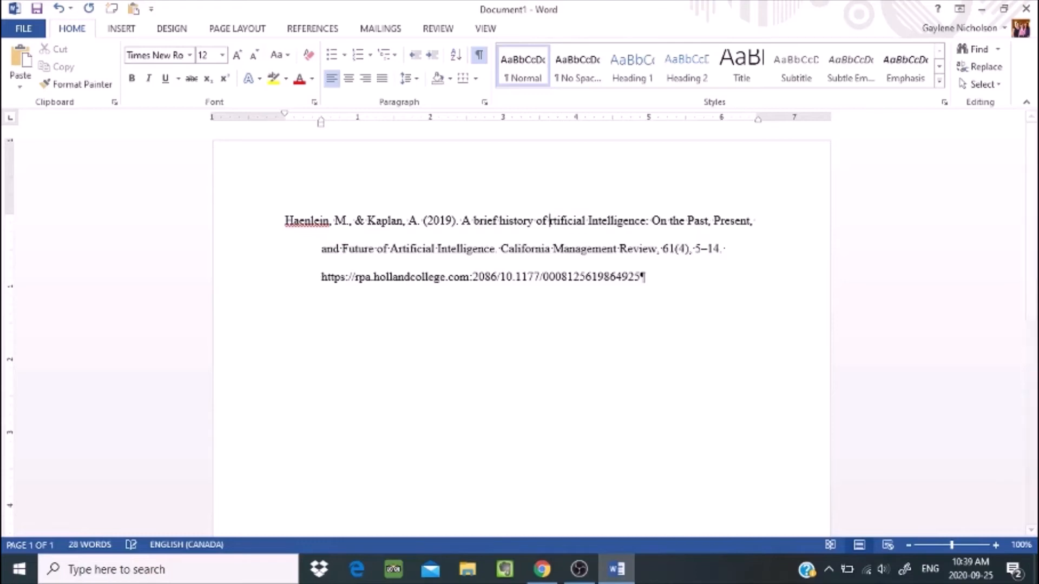
{"action": "type", "text": "a"}
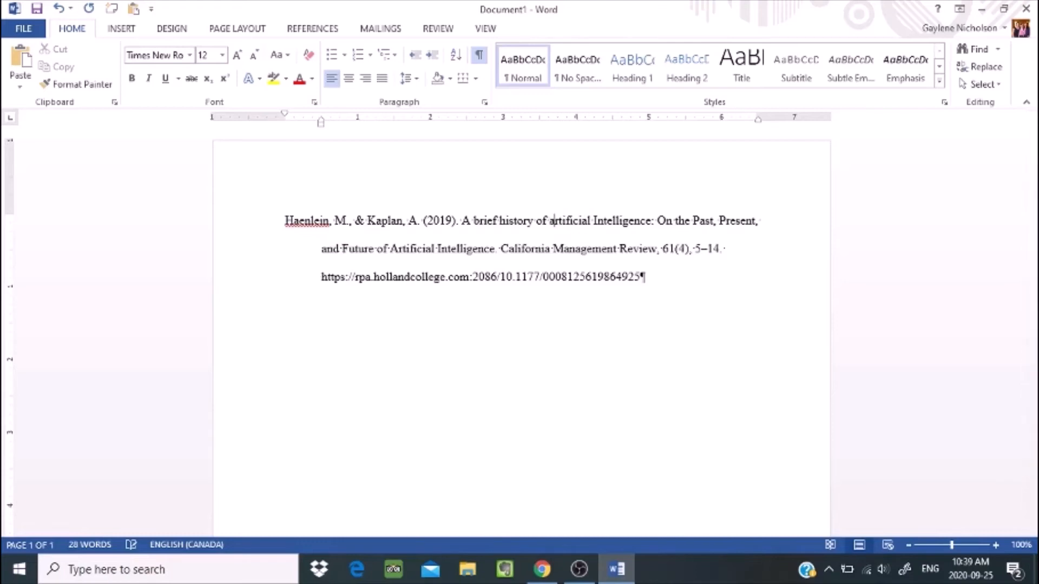
{"action": "left_click", "coordinate": [596, 220]}
{"action": "key", "text": "BackSpace"}
{"action": "type", "text": "i"}
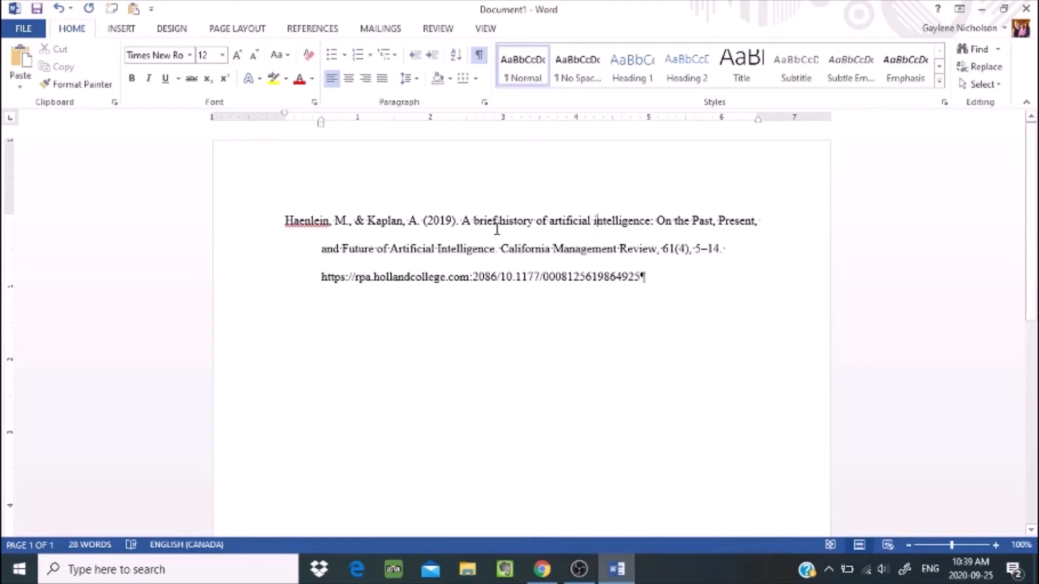
Lowercase Past, Present, Future and the second Artificial Intelligence in the title
{"action": "left_click", "coordinate": [653, 221]}
{"action": "key", "text": "BackSpace"}
{"action": "type", "text": ":"}
{"action": "key", "text": "BackSpace"}
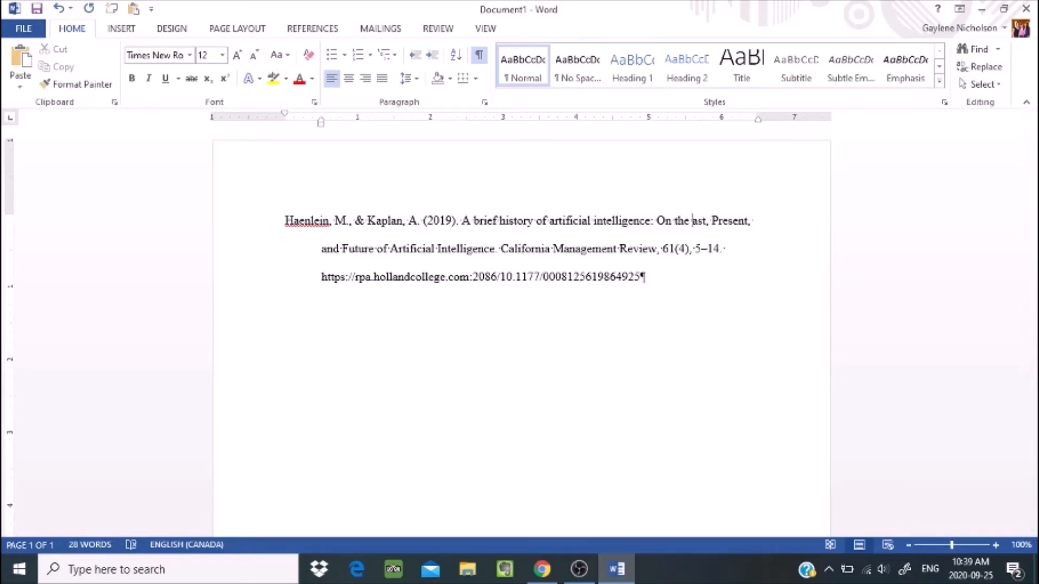
{"action": "type", "text": "p"}
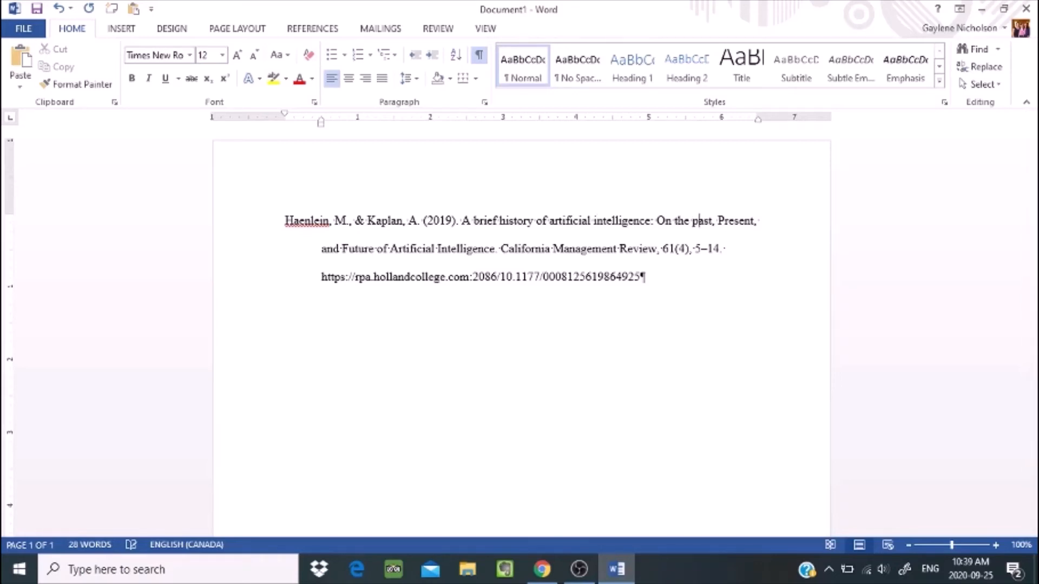
{"action": "left_click", "coordinate": [725, 222]}
{"action": "key", "text": "BackSpace"}
{"action": "type", "text": "p"}
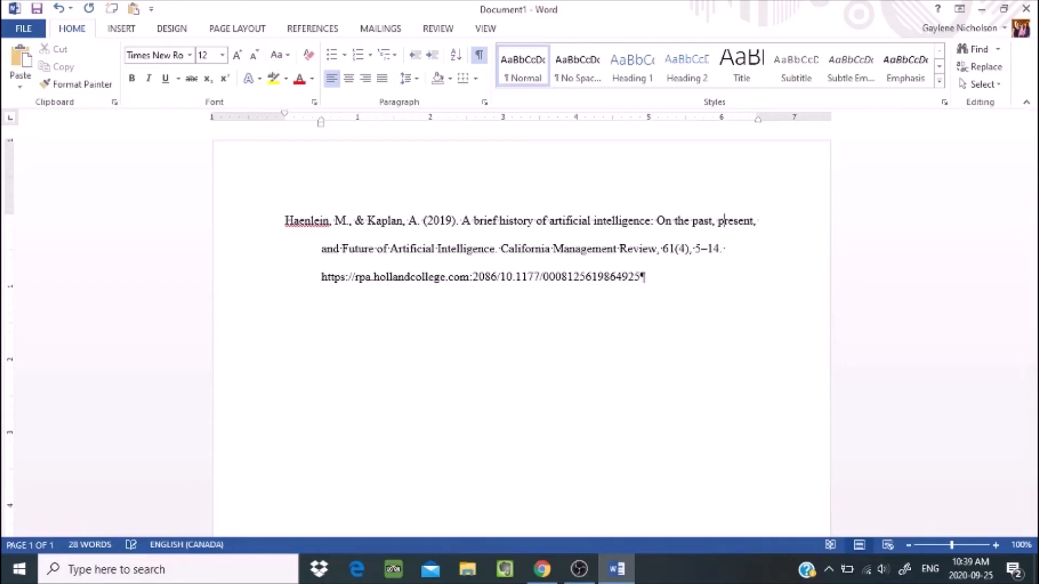
{"action": "left_click", "coordinate": [348, 248]}
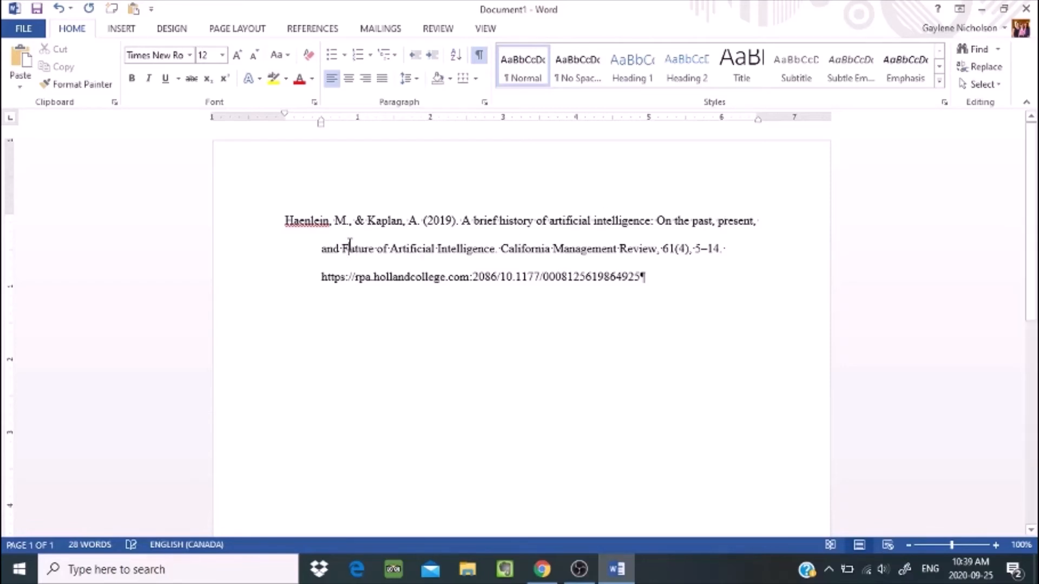
{"action": "key", "text": "BackSpace"}
{"action": "type", "text": "f"}
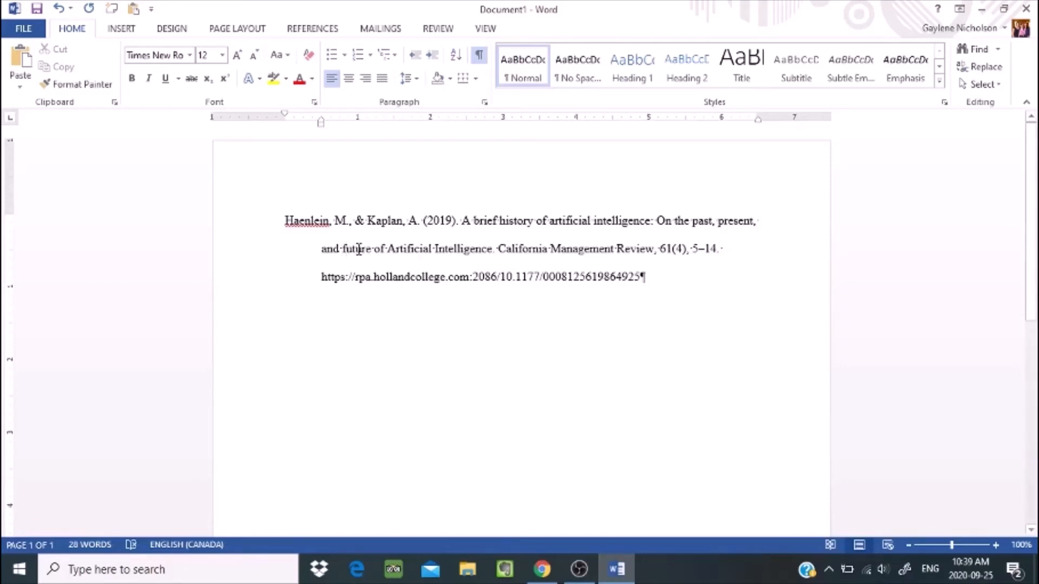
{"action": "left_click", "coordinate": [395, 249]}
{"action": "key", "text": "BackSpace"}
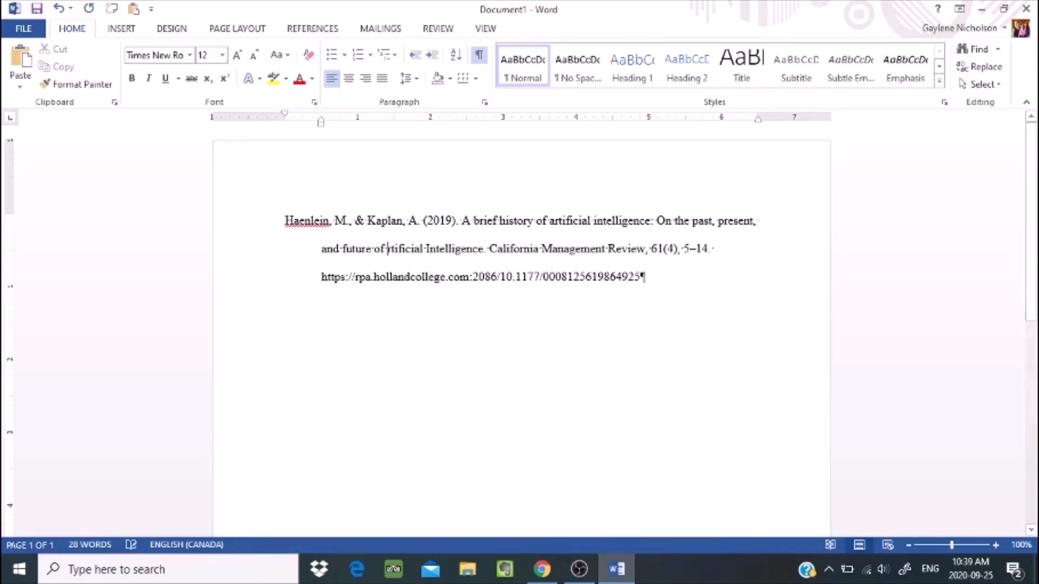
{"action": "type", "text": "a"}
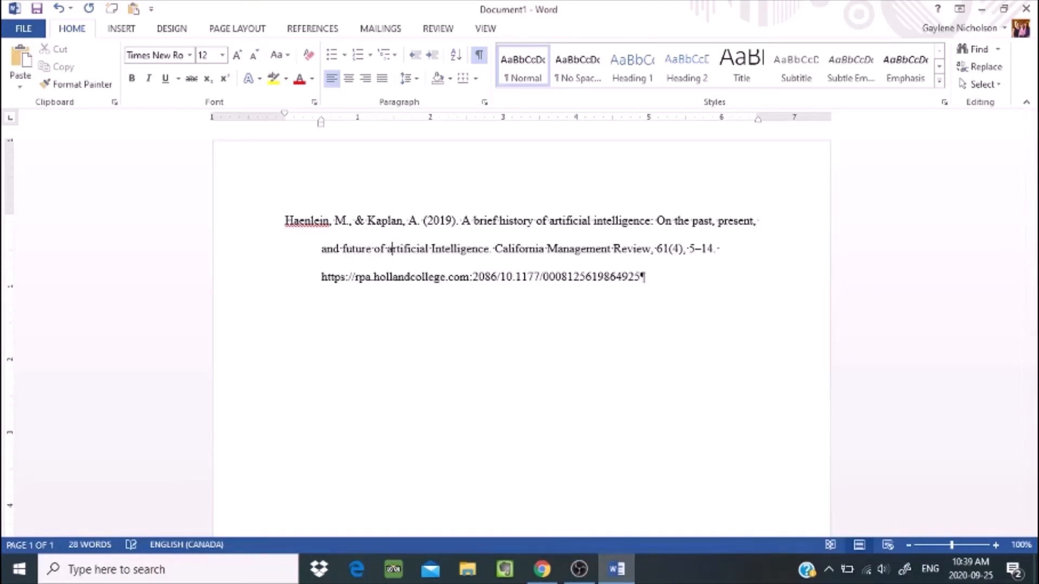
{"action": "left_click", "coordinate": [433, 250]}
{"action": "key", "text": "BackSpace"}
{"action": "type", "text": "i"}
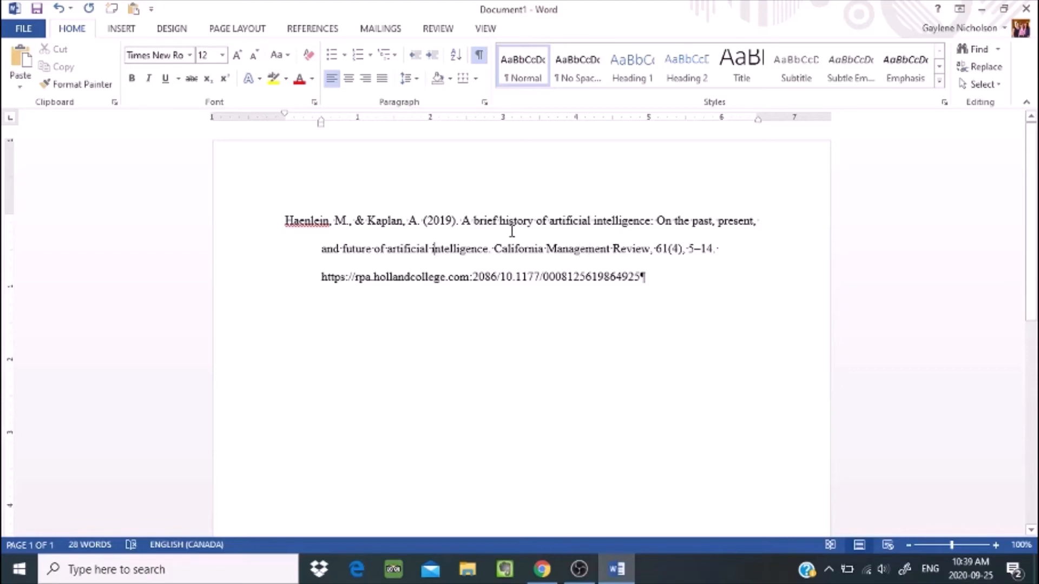
Italicize the journal name California Management Review and the volume number 61
{"action": "left_click_drag", "start_coordinate": [496, 245], "coordinate": [626, 255]}
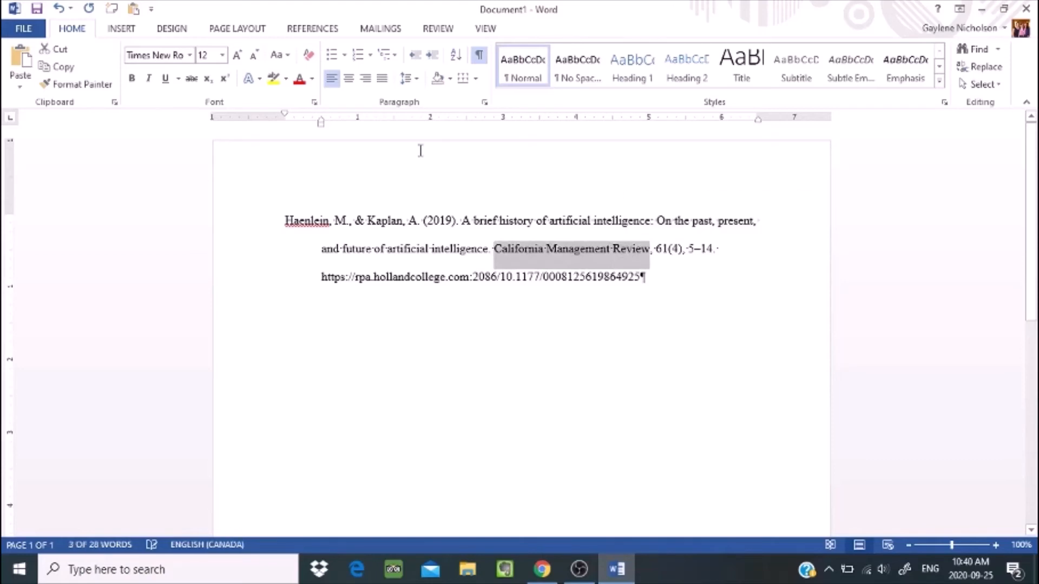
{"action": "left_click", "coordinate": [149, 78]}
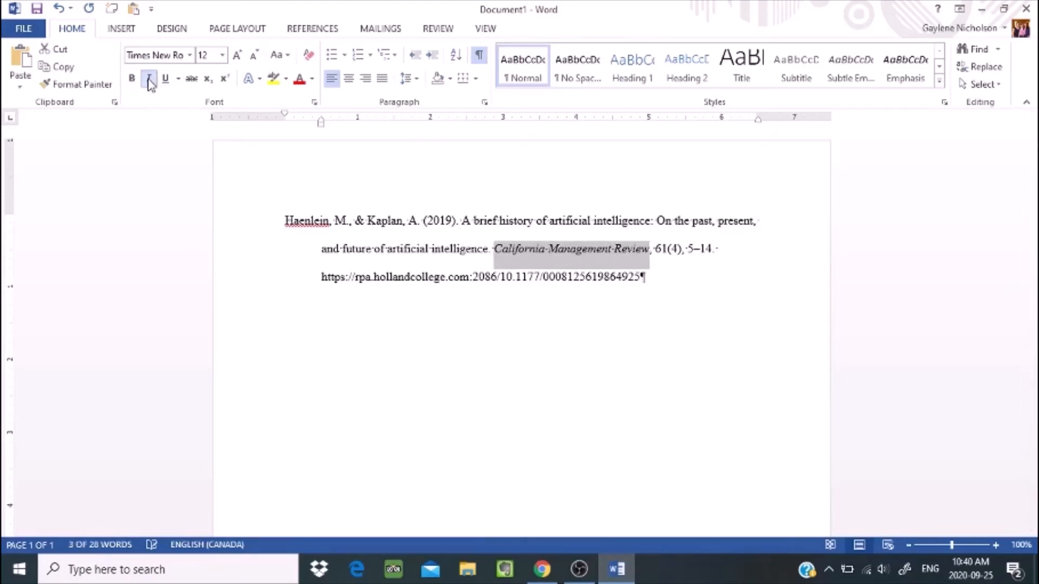
{"action": "left_click", "coordinate": [657, 249]}
{"action": "double_click", "coordinate": [657, 249]}
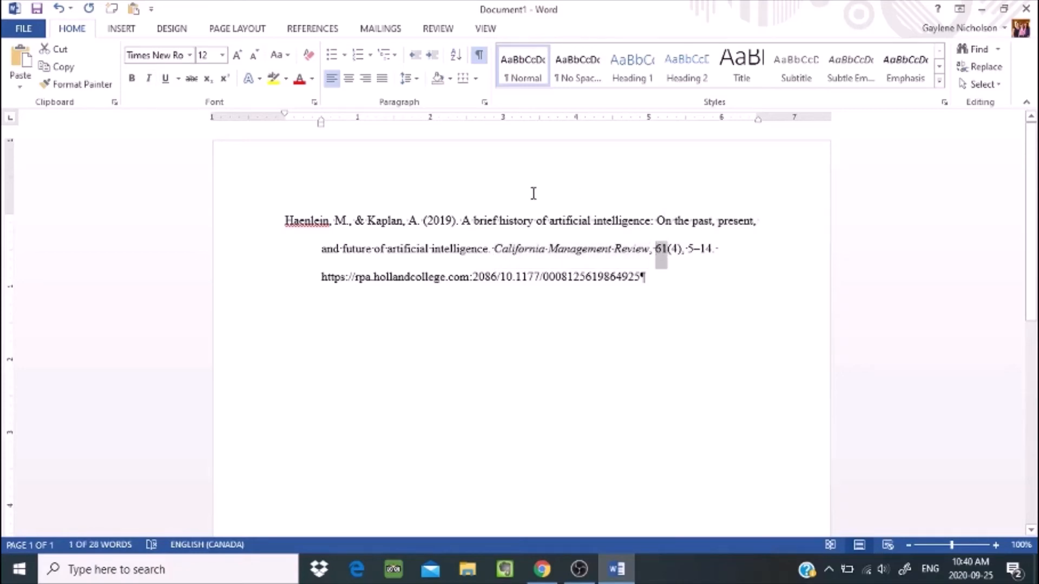
{"action": "left_click", "coordinate": [149, 79]}
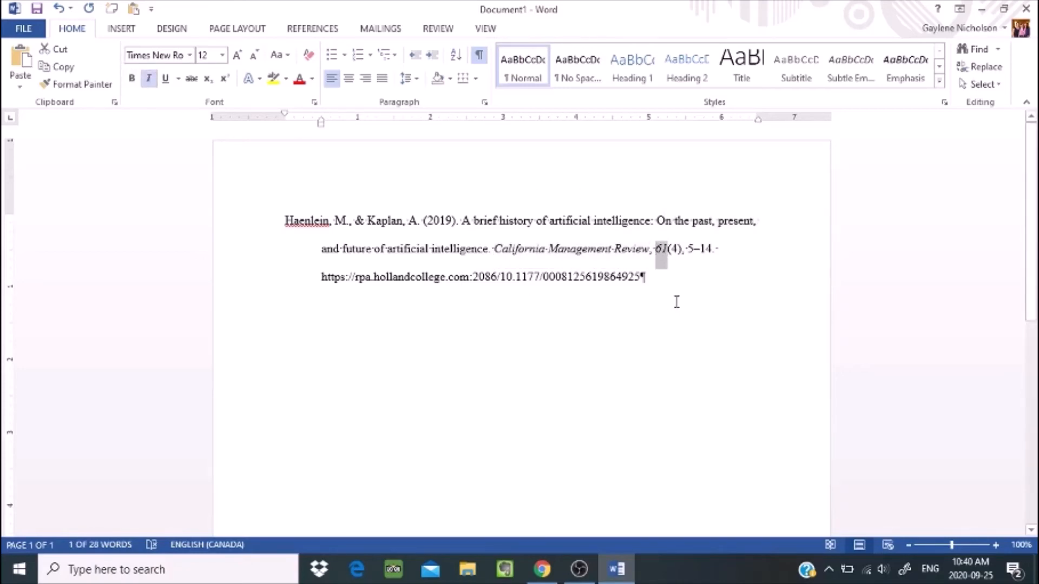
{"action": "left_click", "coordinate": [674, 278]}
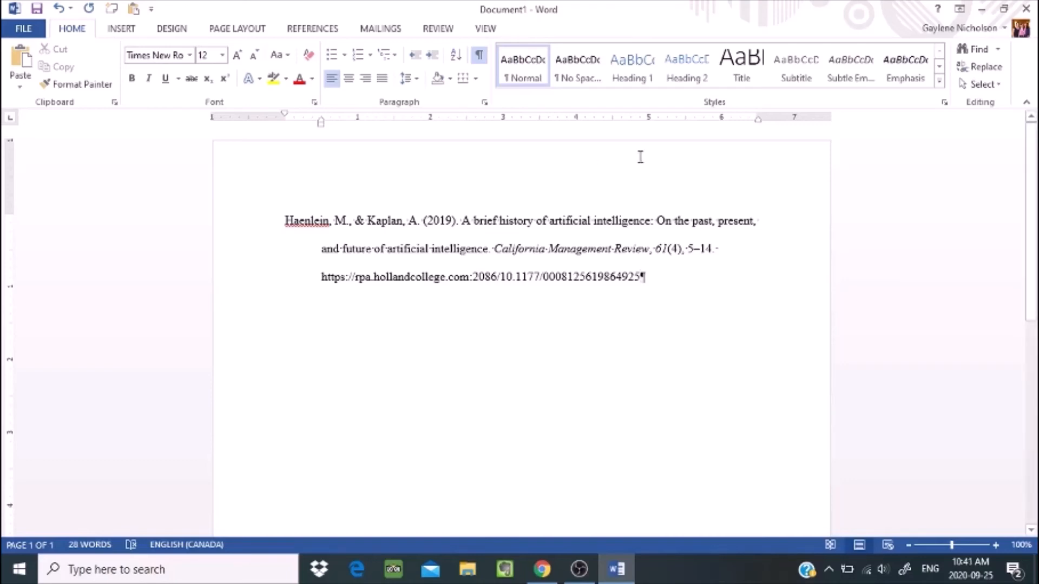
Minimize Word and go back to the EBSCO artificial intelligence result list
{"action": "left_click", "coordinate": [984, 11]}
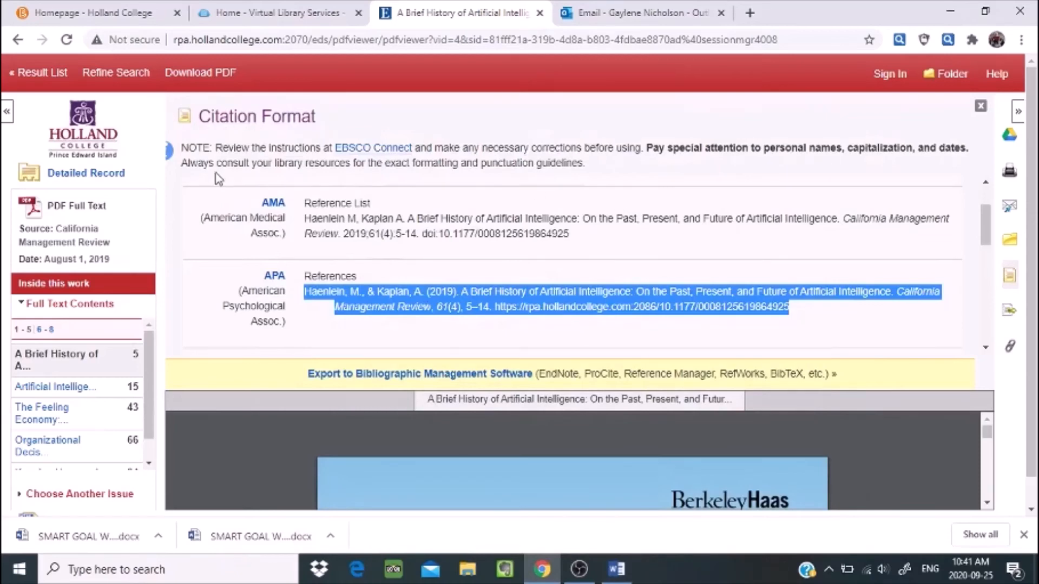
{"action": "left_click", "coordinate": [17, 40]}
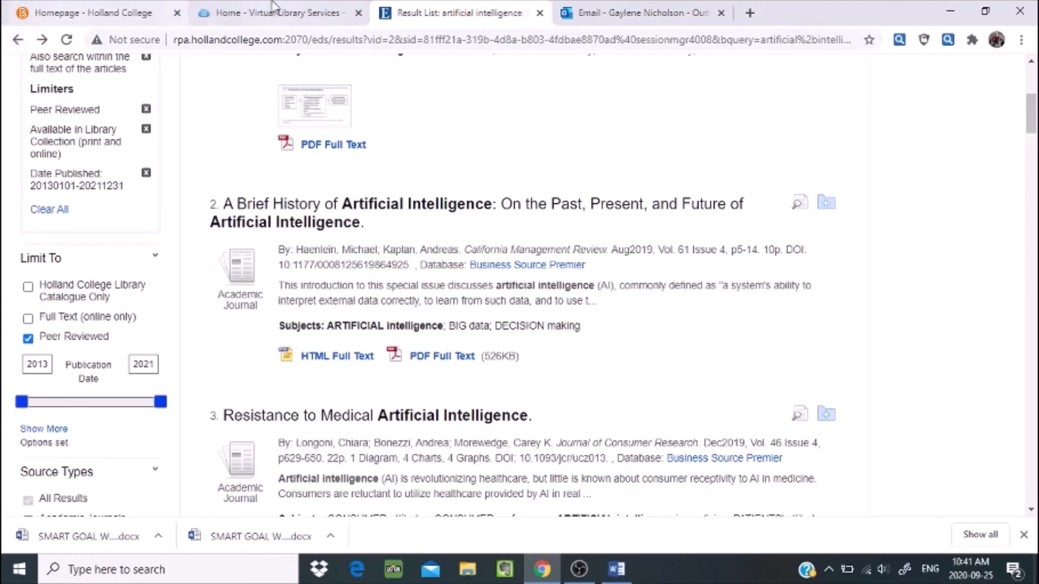
{"action": "mouse_move", "coordinate": [1034, 119]}
{"action": "left_mouse_down"}
{"action": "mouse_move", "coordinate": [1032, 82]}
{"action": "mouse_move", "coordinate": [1032, 107]}
{"action": "left_mouse_up"}
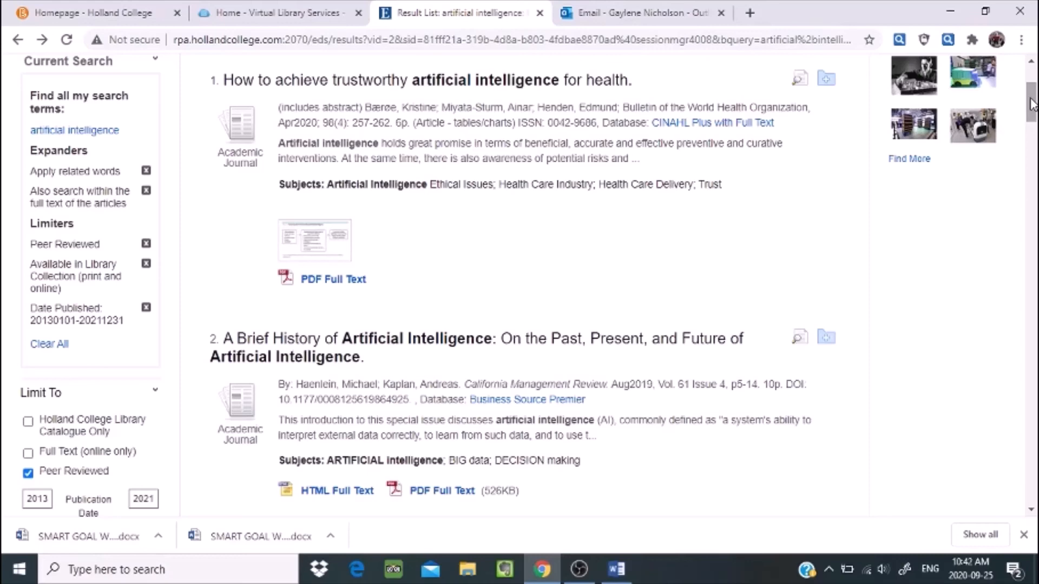
{"action": "left_click_drag", "start_coordinate": [1031, 102], "coordinate": [1032, 143]}
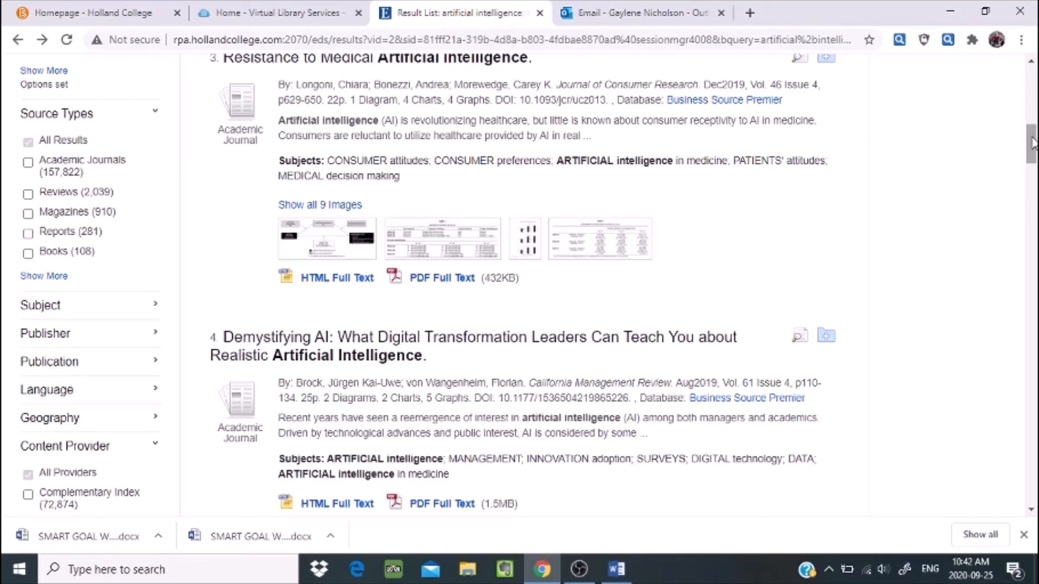
{"action": "right_click", "coordinate": [1028, 101]}
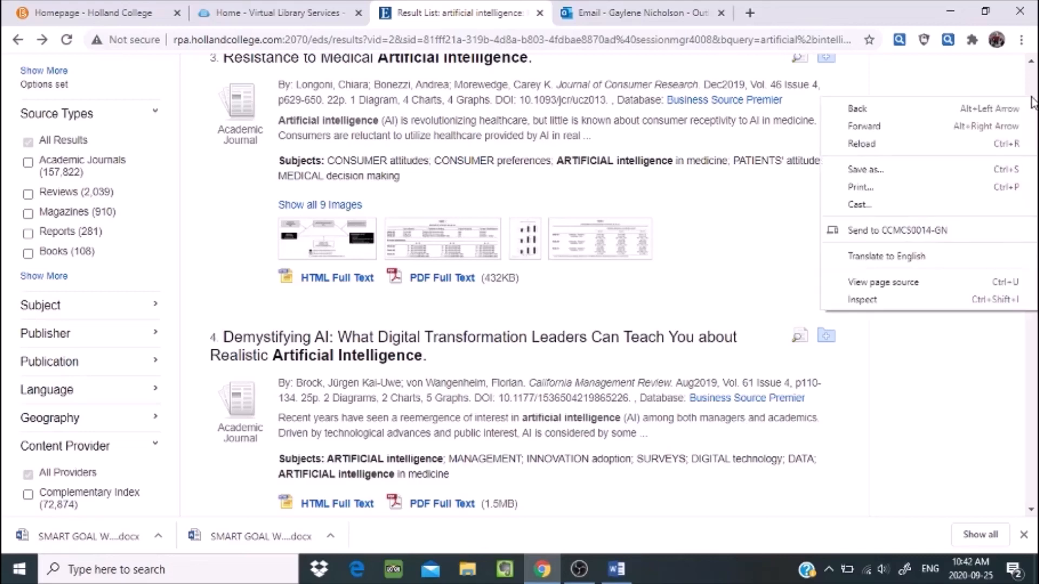
{"action": "left_click", "coordinate": [971, 73]}
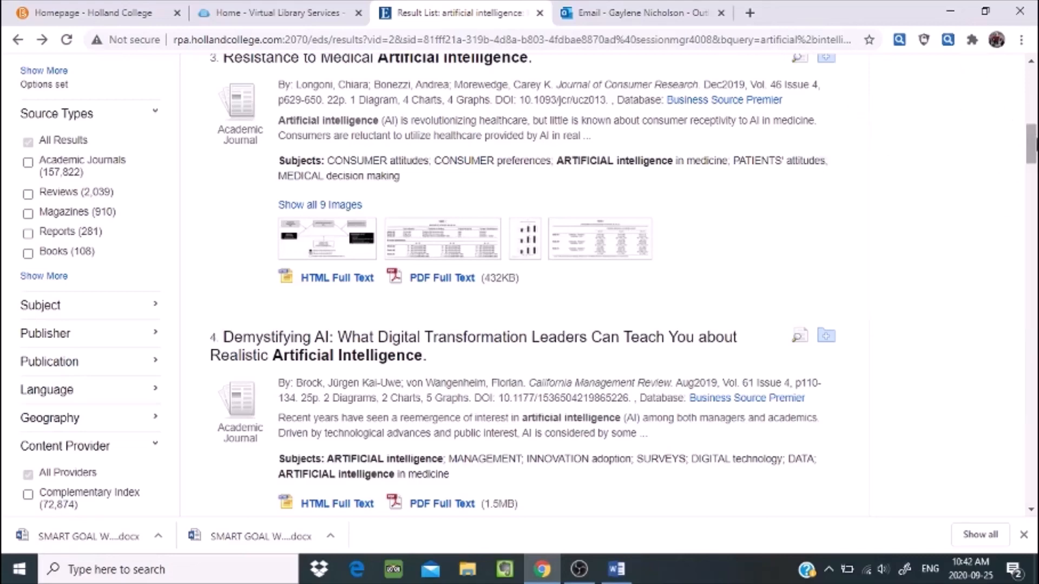
{"action": "left_click_drag", "start_coordinate": [1033, 144], "coordinate": [1032, 84]}
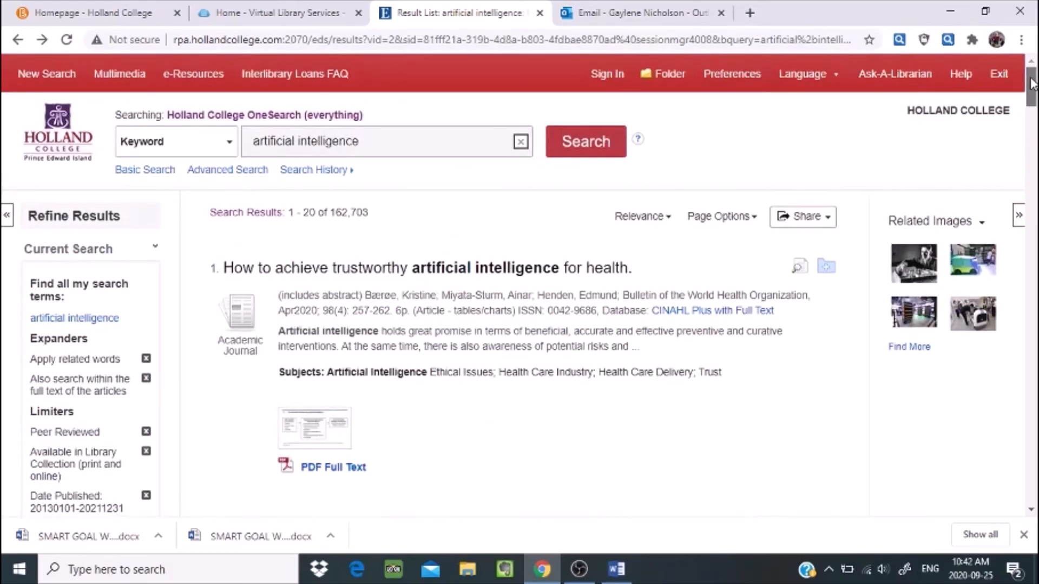